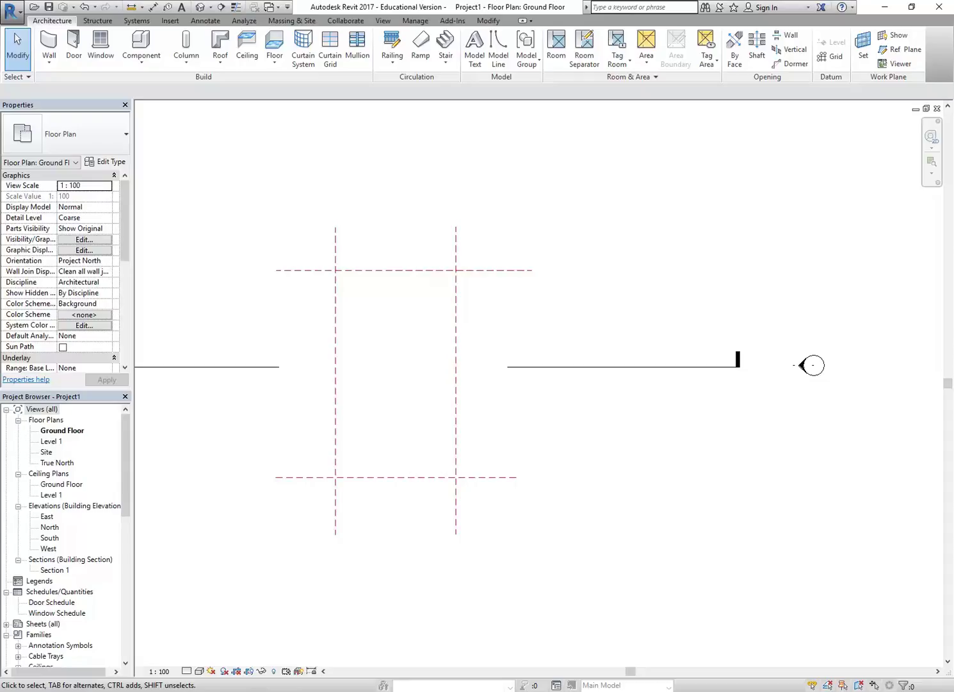
# Switch to Acrobat Reader showing the tutorial's Walls task on page 4 of 20
pyautogui.hotkey('alt', 'Tab')
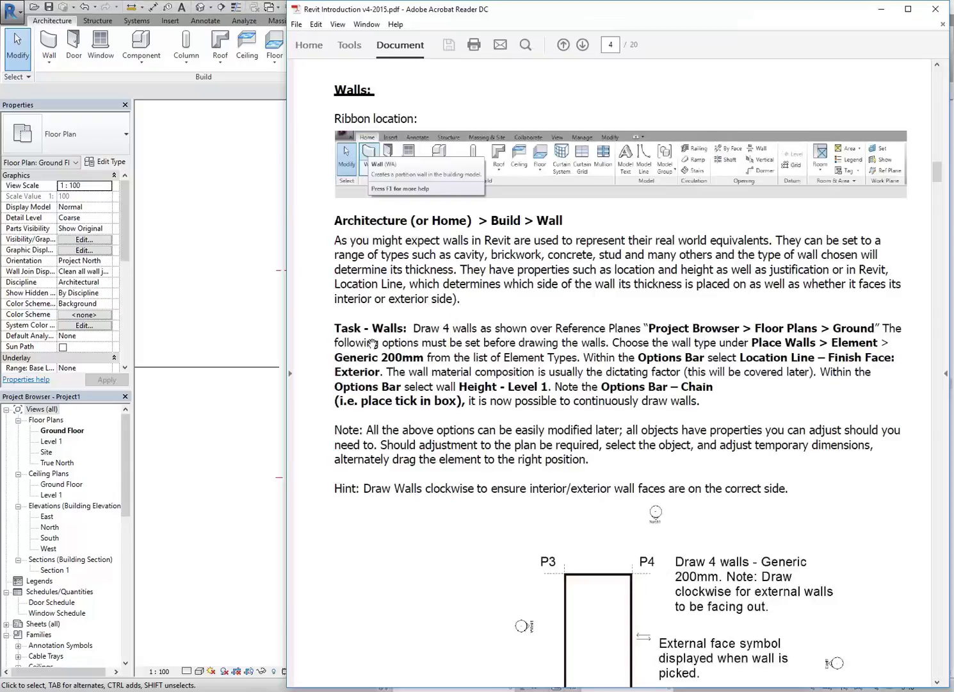
# Return from the tutorial PDF to the Revit Ground Floor plan
pyautogui.click(50, 64)
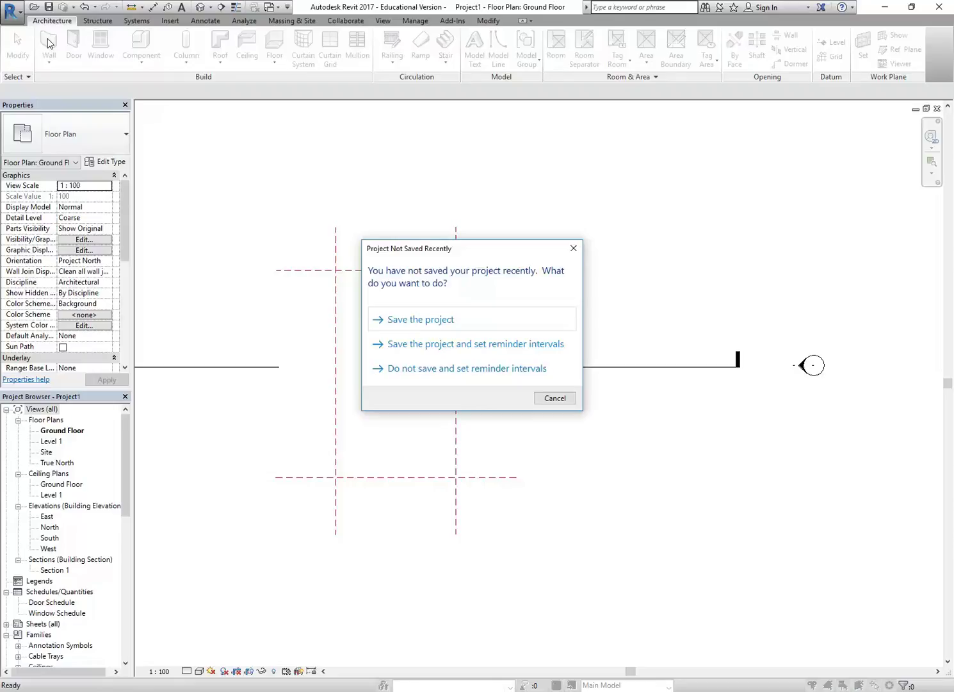
# Cancel the save reminder without saving and exit Place Wall from the right-click menu
pyautogui.click(552, 398)
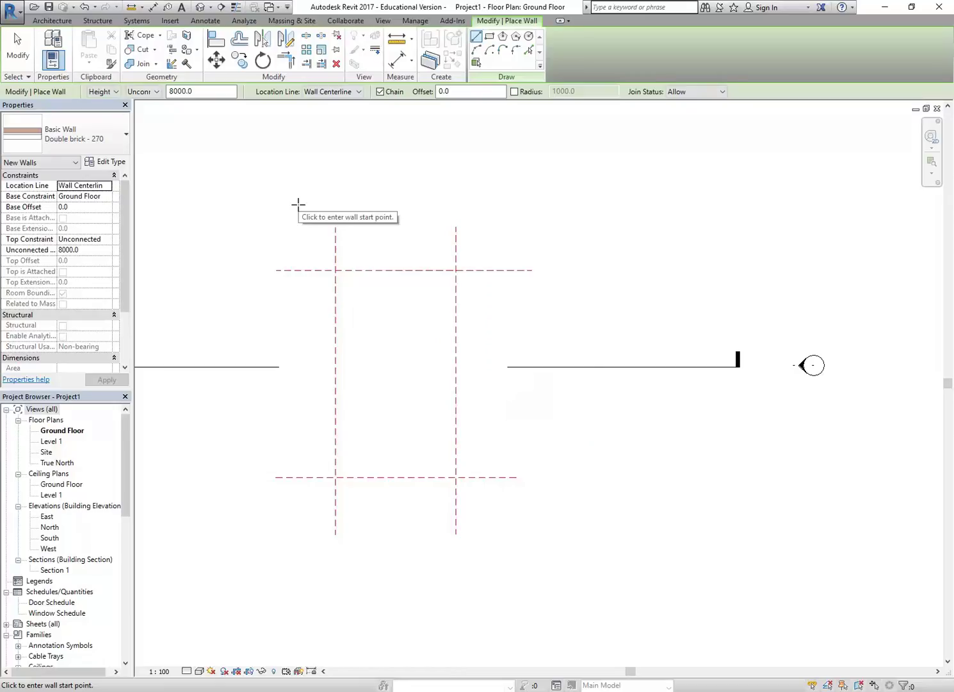
pyautogui.rightClick(260, 168)
pyautogui.click(287, 177)
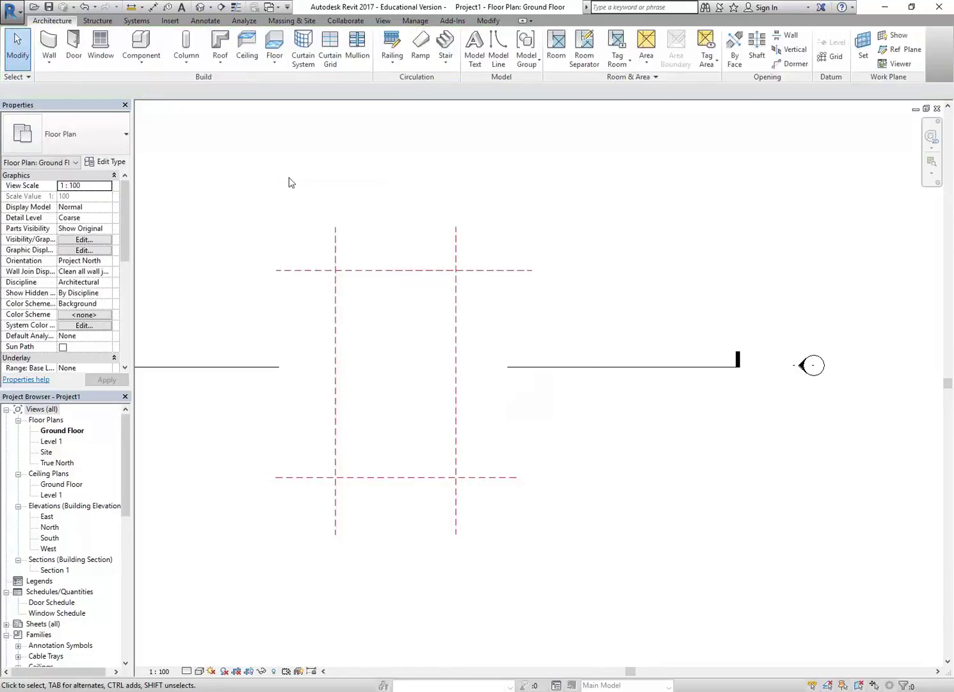
# Start the Architecture Wall tool, then bring up the tutorial PDF's Walls page
pyautogui.click(50, 42)
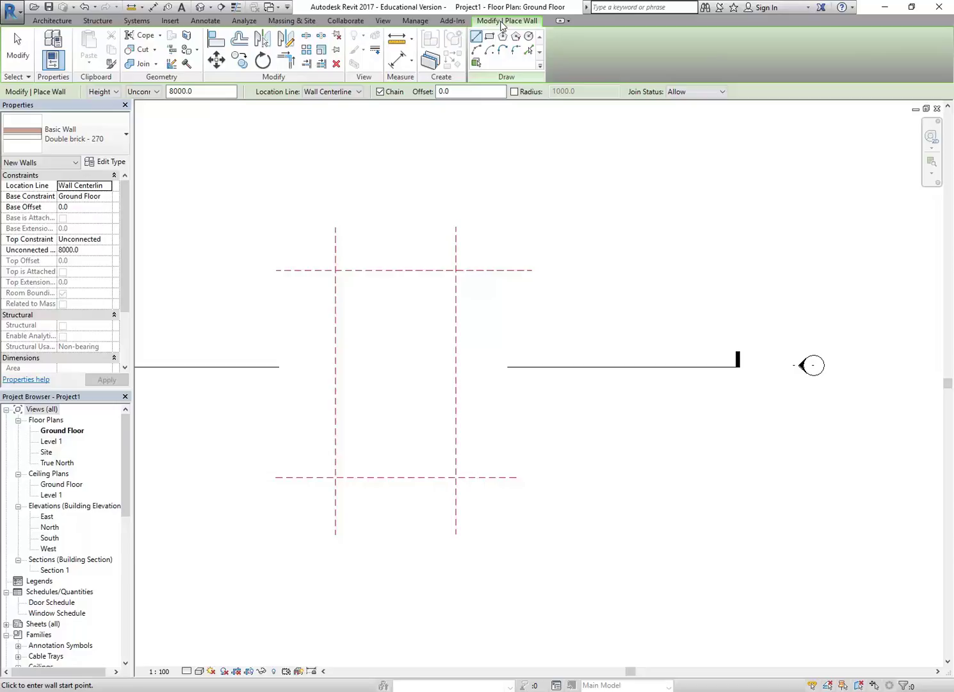
pyautogui.click(227, 687)
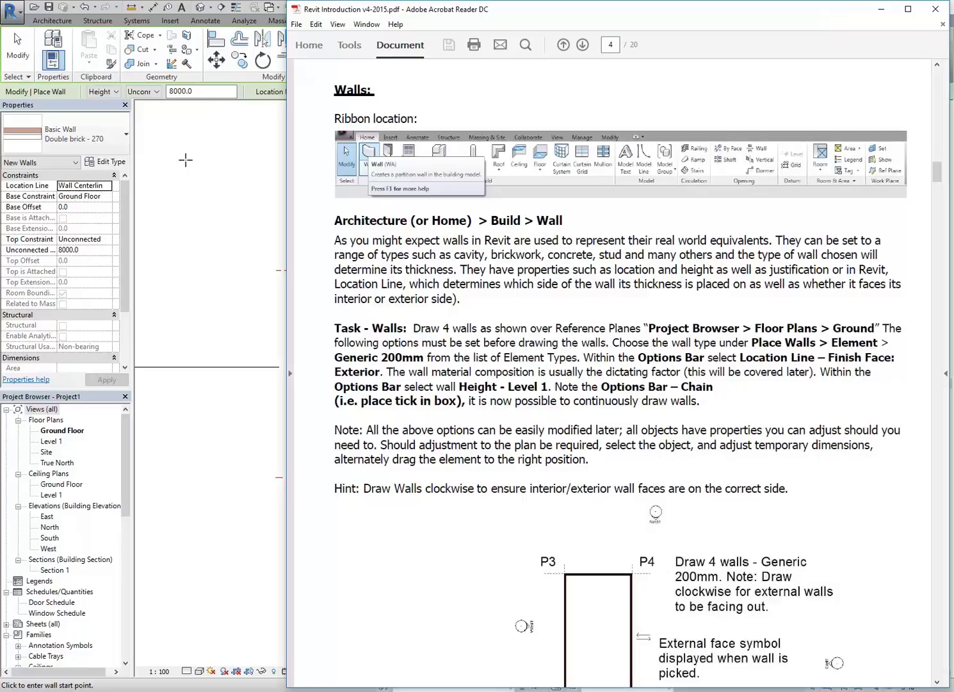
# Bring Revit back in front of Acrobat, still awaiting a wall start point
pyautogui.click(68, 96)
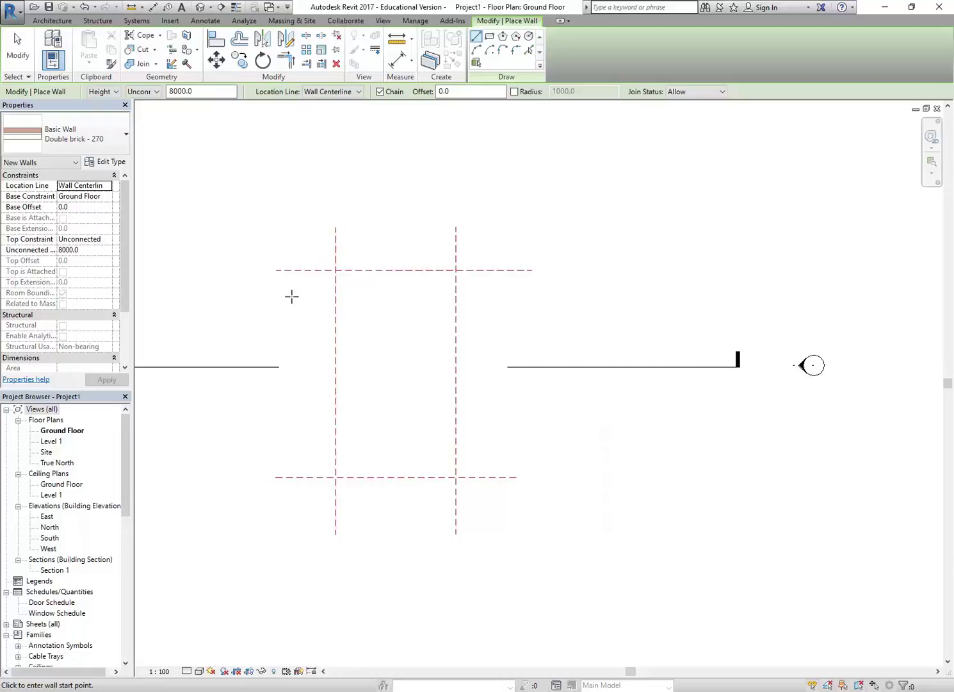
pyautogui.moveTo(291, 296)
pyautogui.mouseDown(button='middle')
pyautogui.moveTo(306, 303)
pyautogui.moveTo(298, 294)
pyautogui.mouseUp(button='middle')
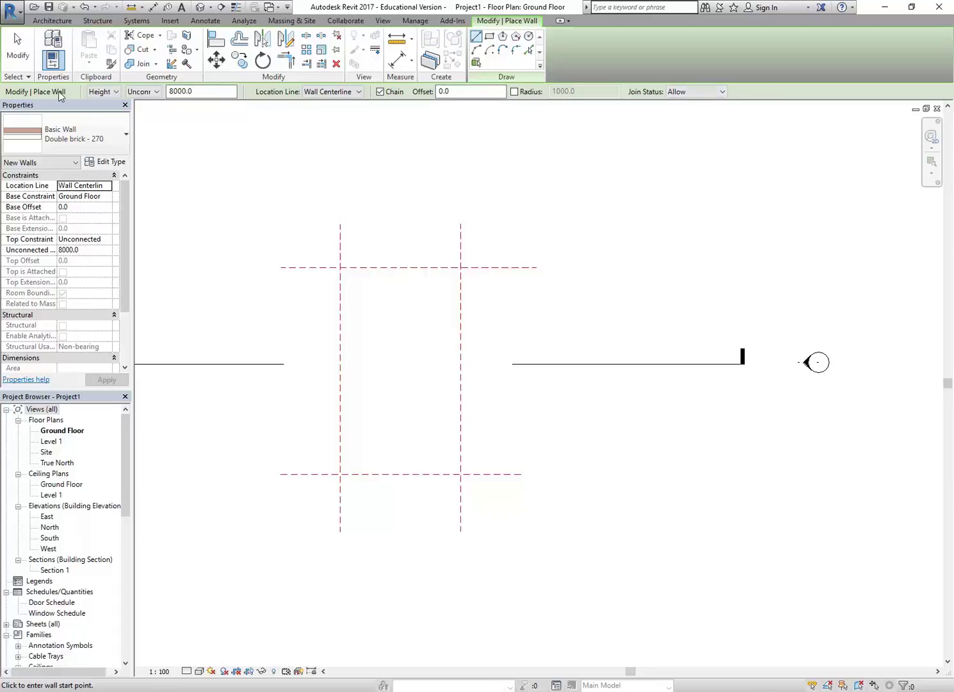
# Set the wall Location Line to Finish Face: Exterior in the Options Bar
pyautogui.click(140, 94)
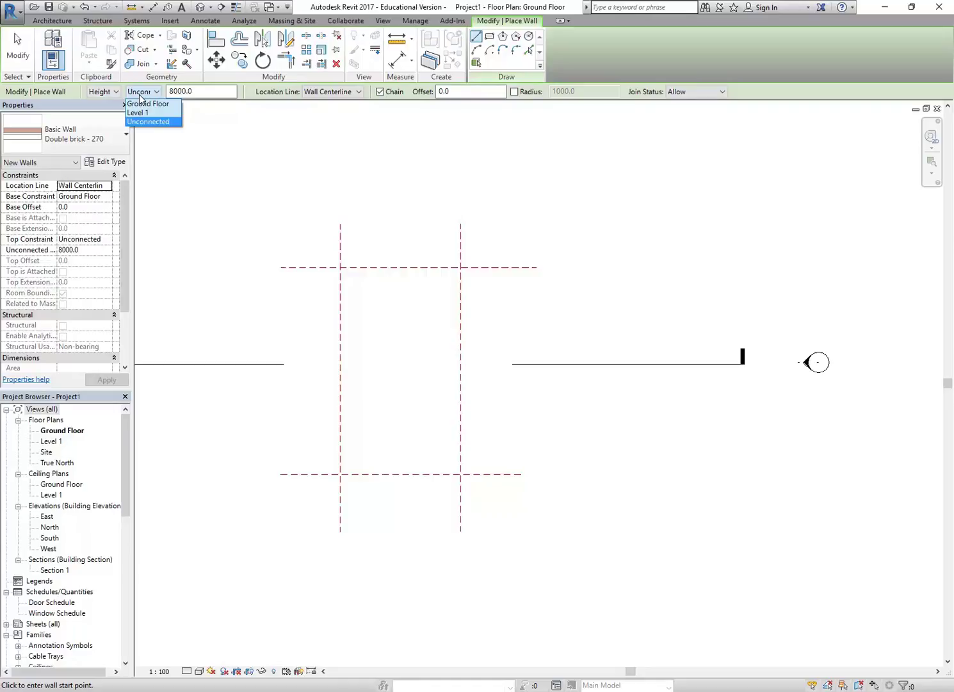
pyautogui.click(141, 96)
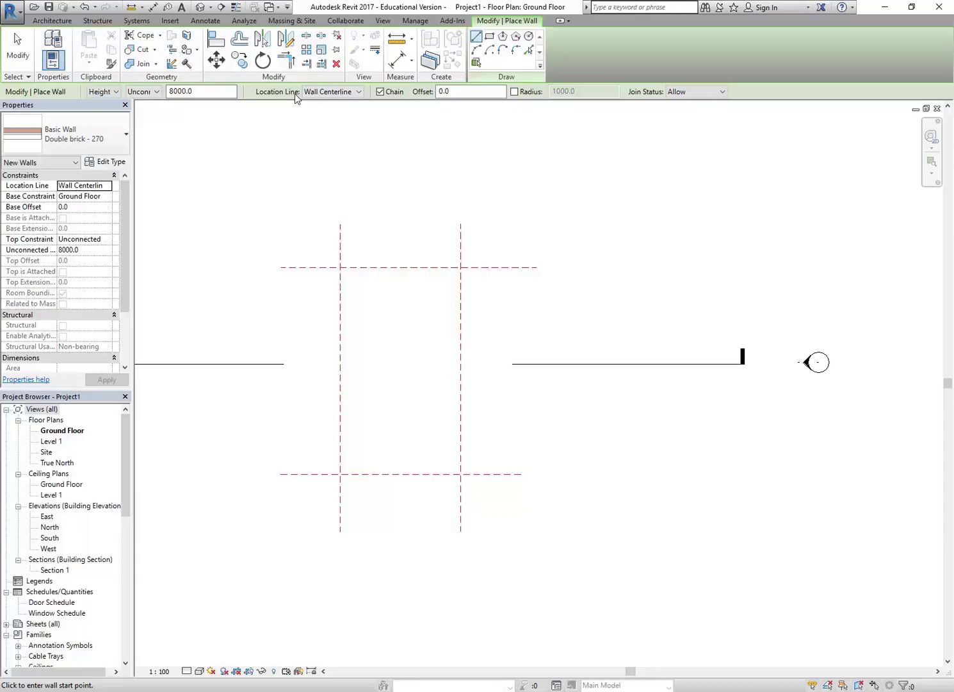
pyautogui.click(334, 96)
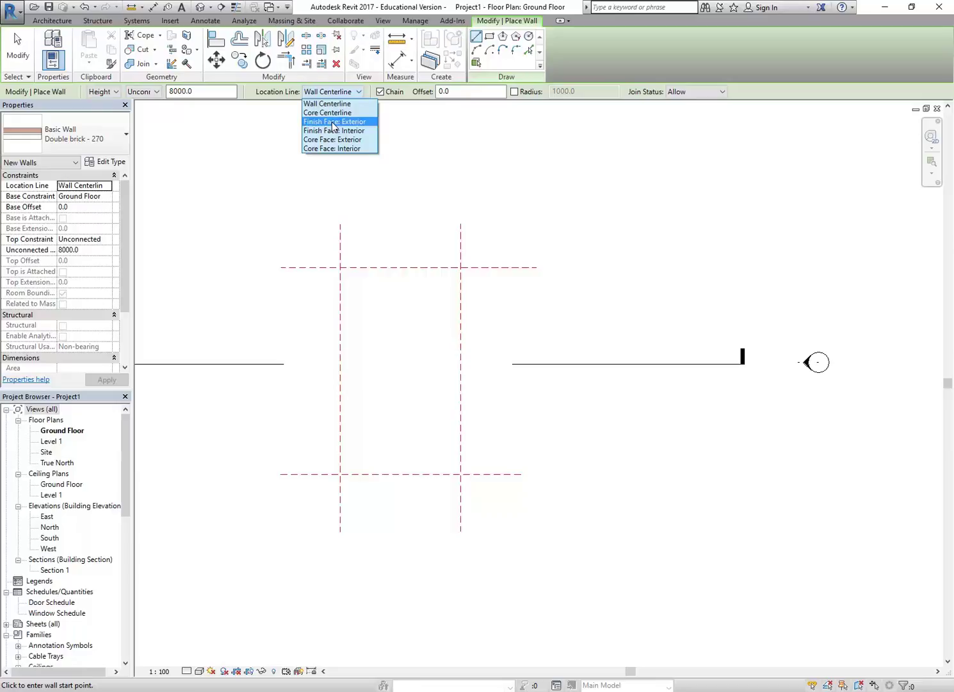
pyautogui.click(333, 121)
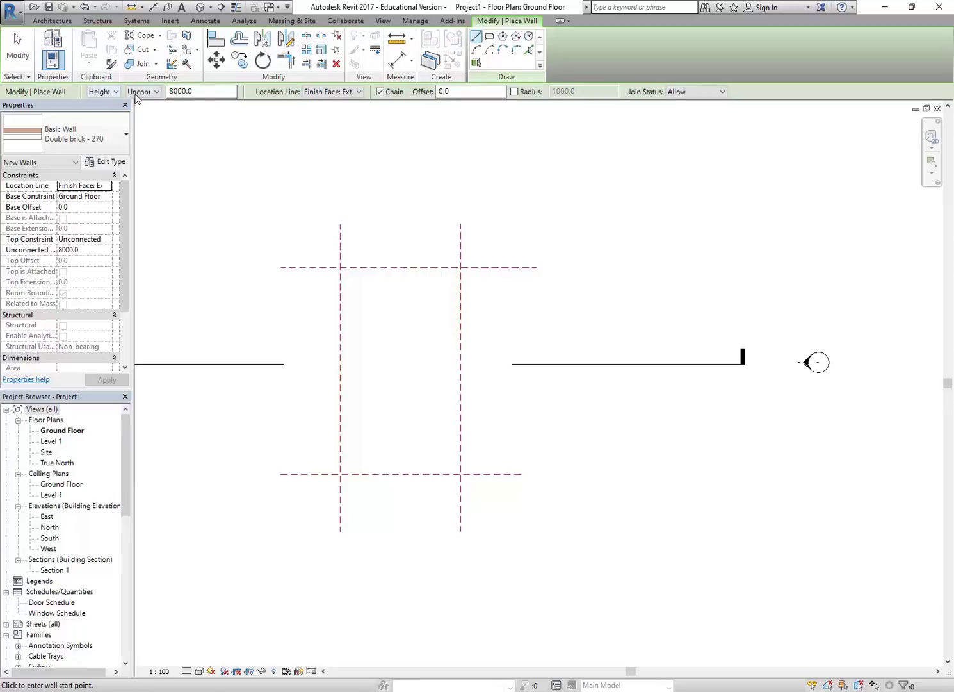
# Keep walls measured by Height and set their top constraint to Level 1
pyautogui.click(99, 93)
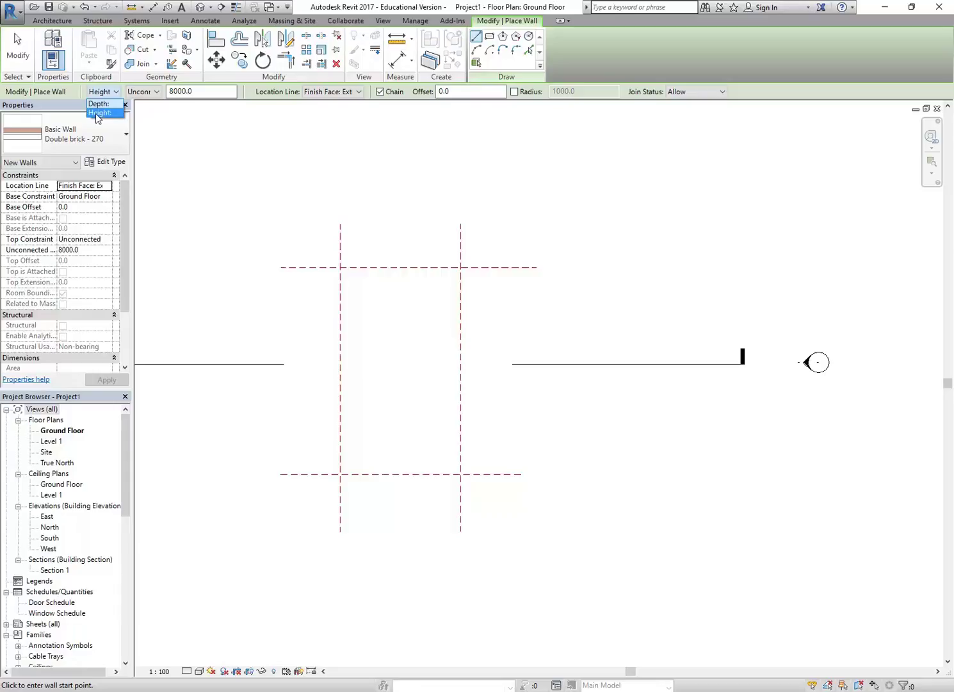
pyautogui.click(98, 113)
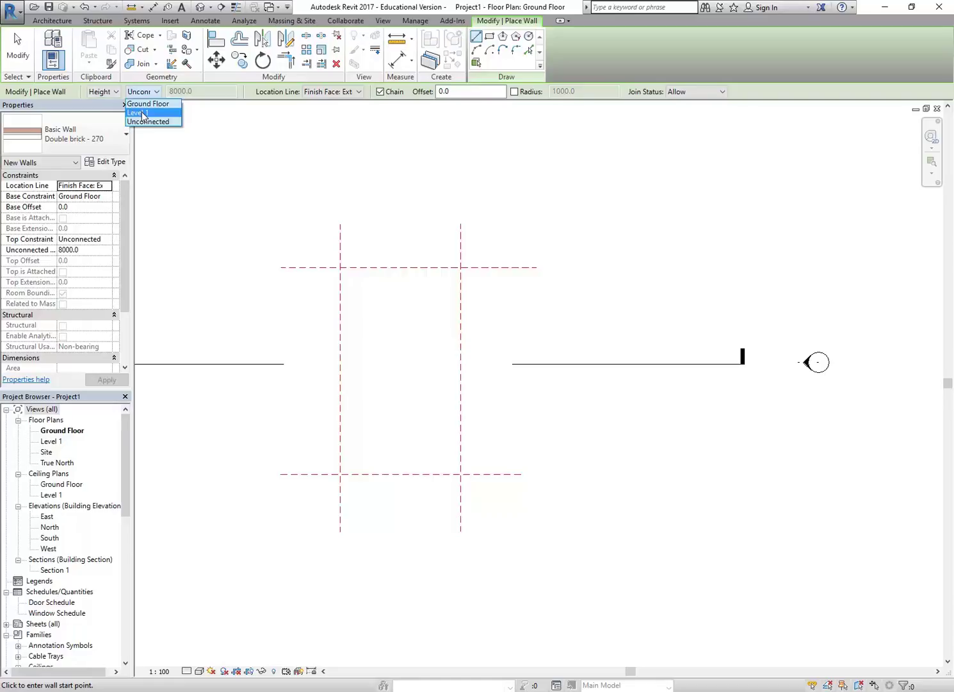
pyautogui.click(140, 113)
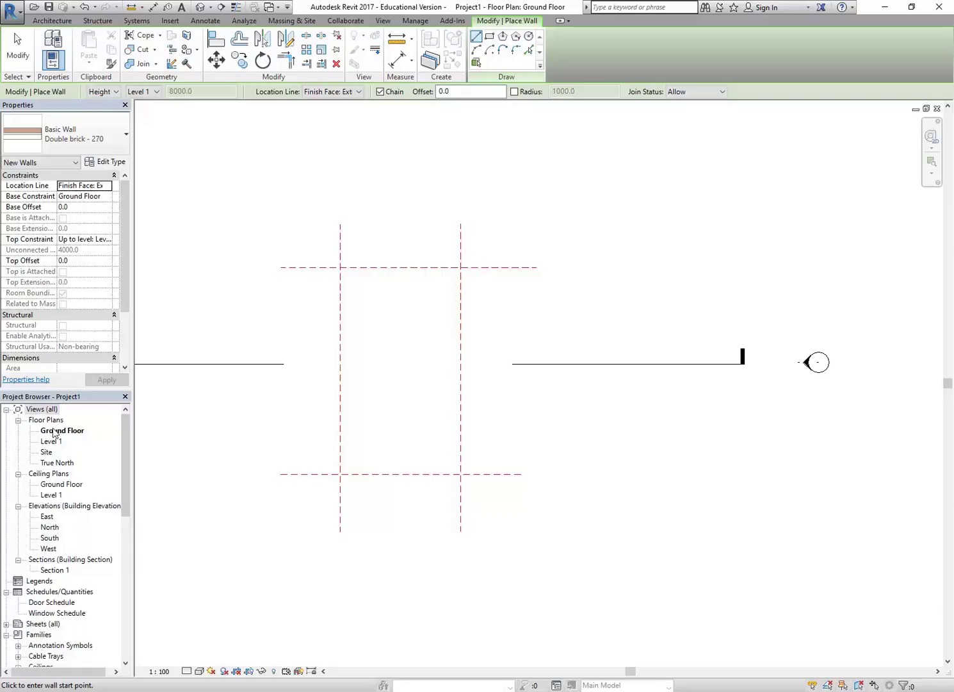
# Pick the lower-left intersection, then recheck the PDF's Generic 200mm wall requirement
pyautogui.click(340, 473)
pyautogui.hotkey('alt', 'Tab')
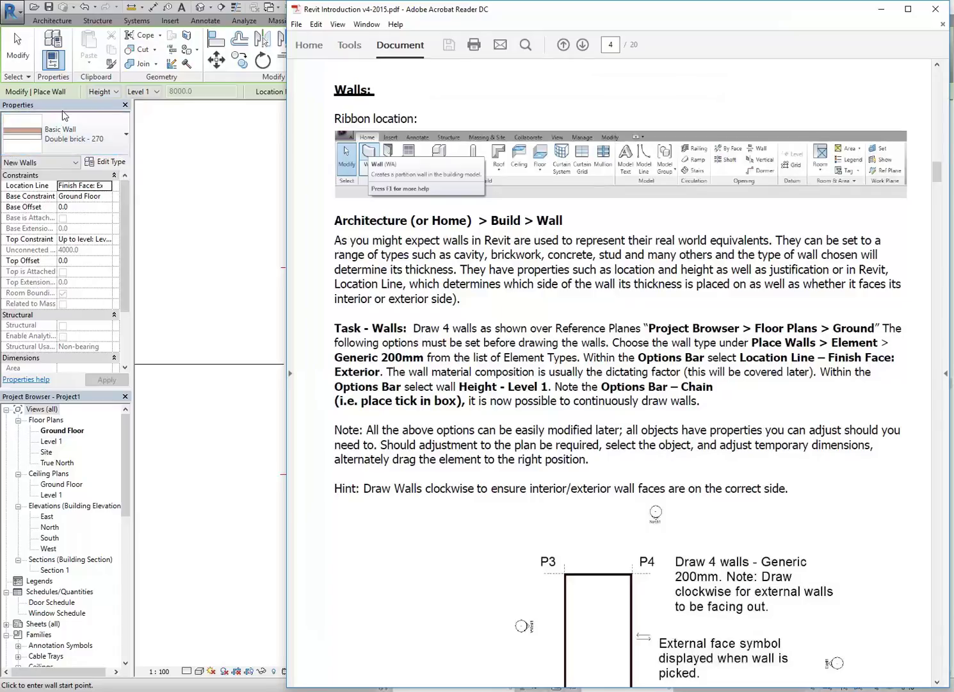
# Return to the Revit Ground Floor plan awaiting a Double brick - 270 wall start point
pyautogui.click(44, 398)
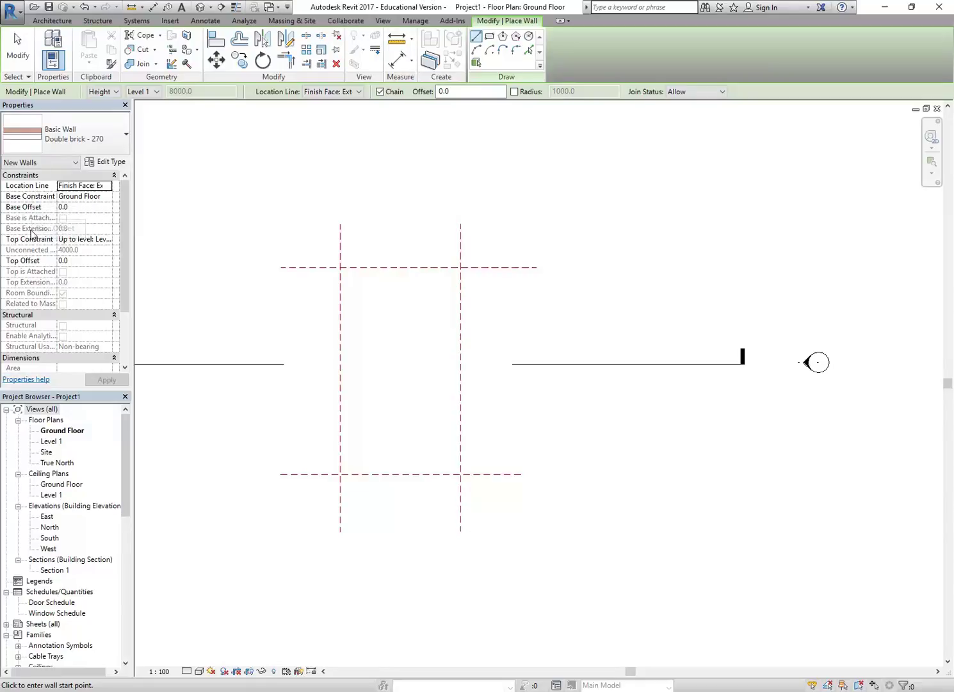
# Pick Basic Wall: Generic 200mm Wall in the Properties Type Selector
pyautogui.click(54, 133)
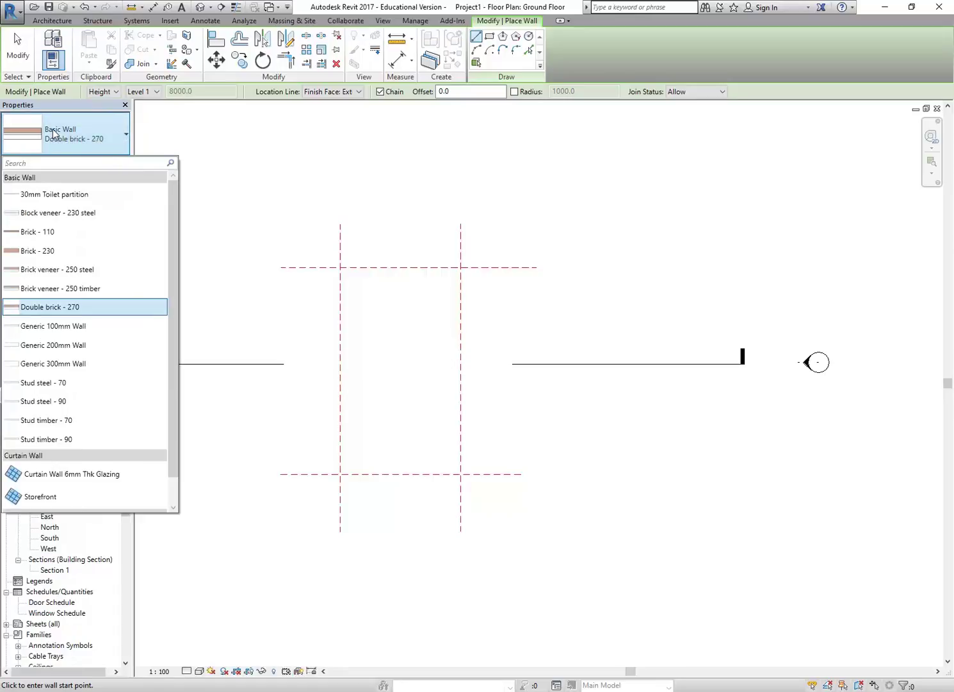
pyautogui.click(55, 133)
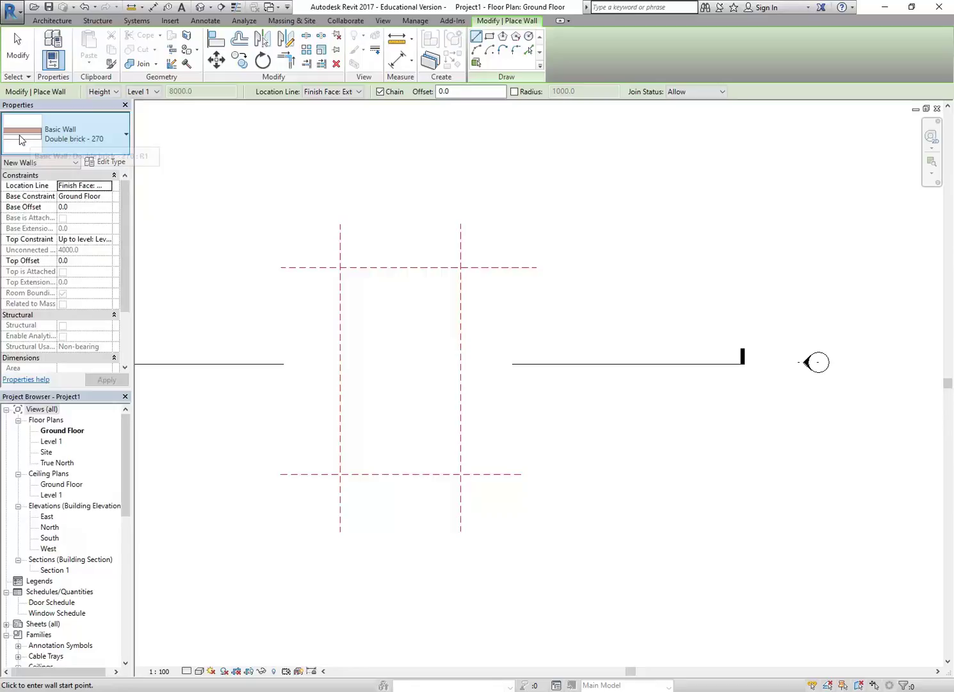
pyautogui.click(72, 137)
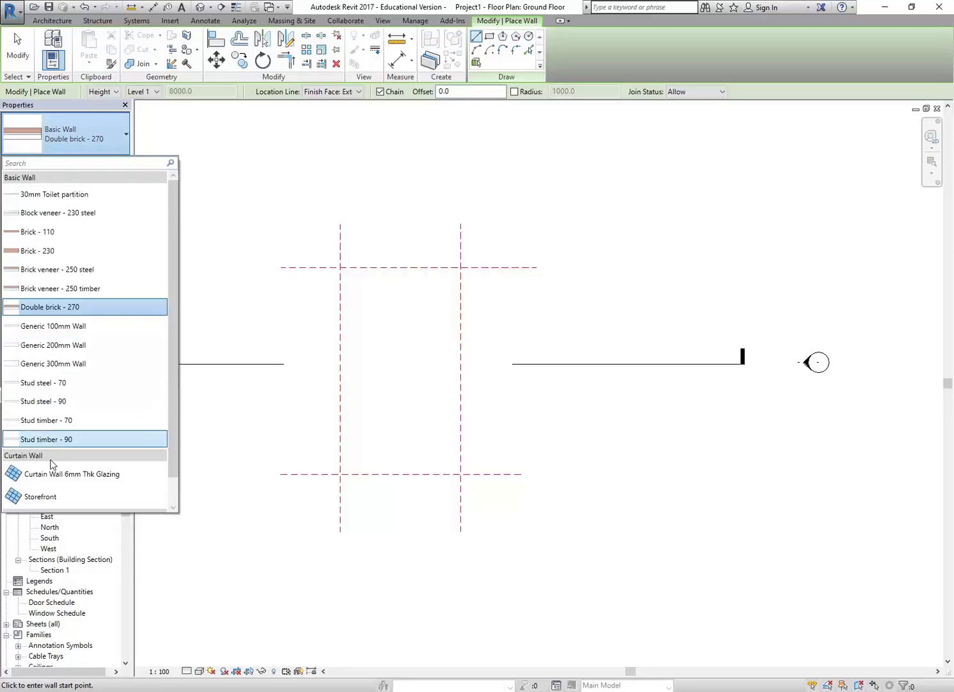
pyautogui.click(53, 346)
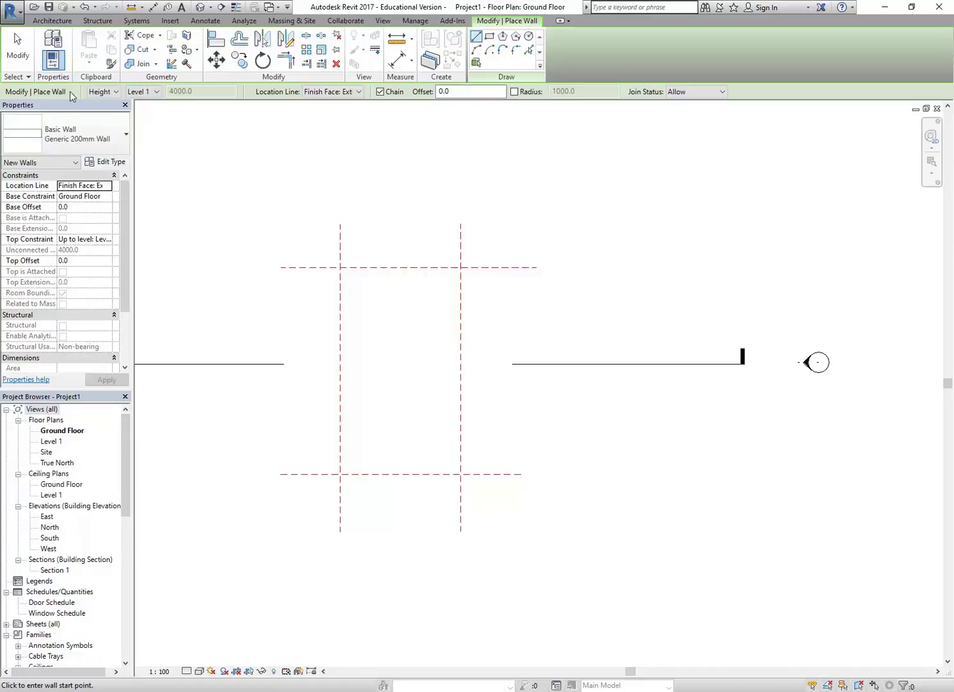
pyautogui.click(59, 134)
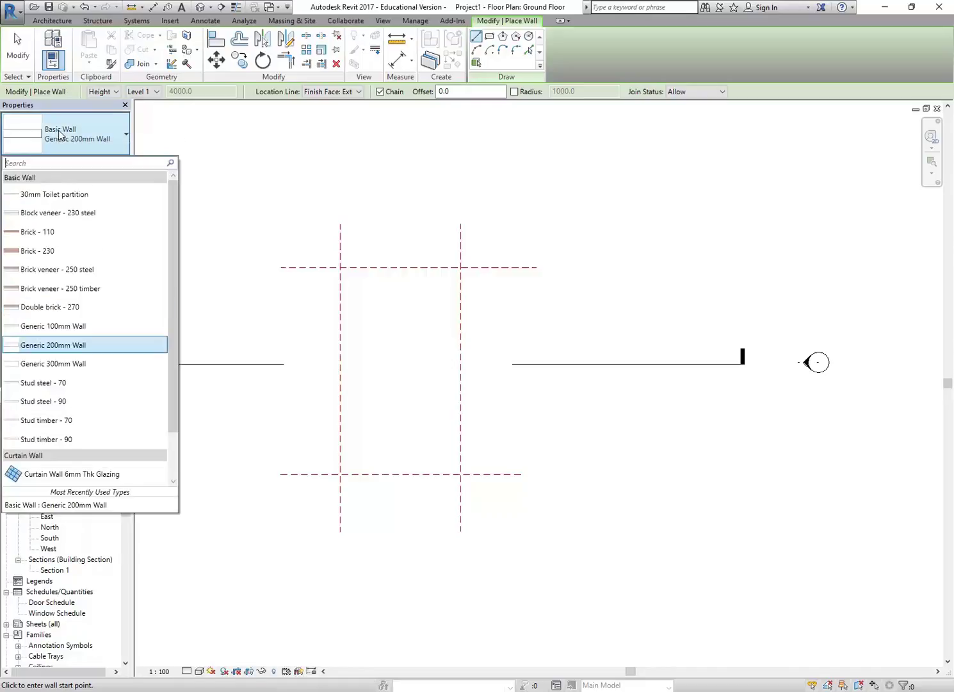
pyautogui.click(70, 140)
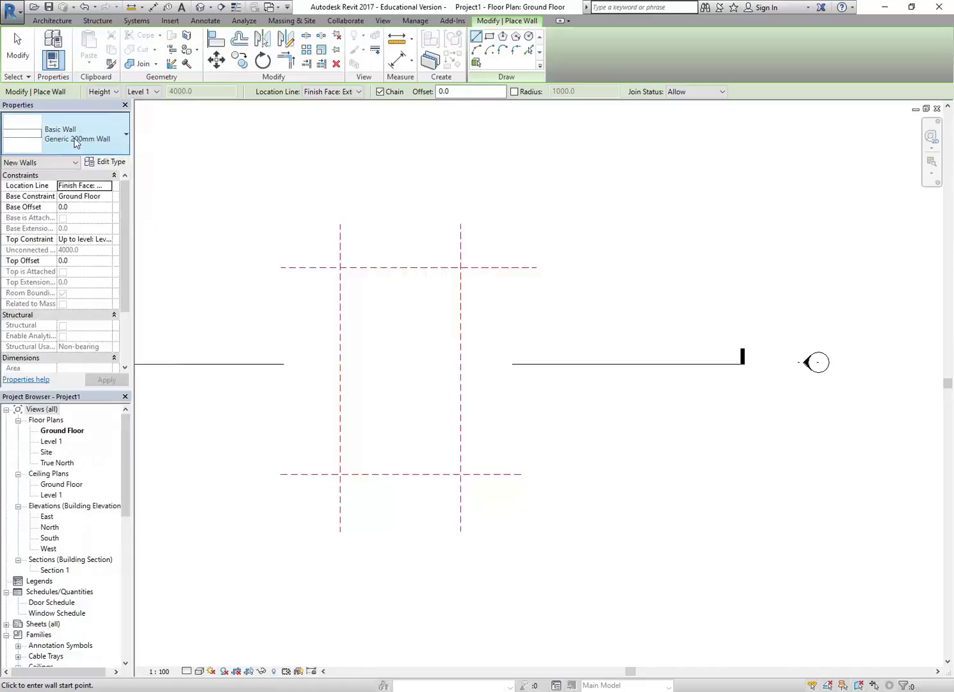
# Chain four walls clockwise through the top-left, top-right, bottom-right and bottom-left intersections, closing at top-left, then cancel the chain
pyautogui.click(340, 267)
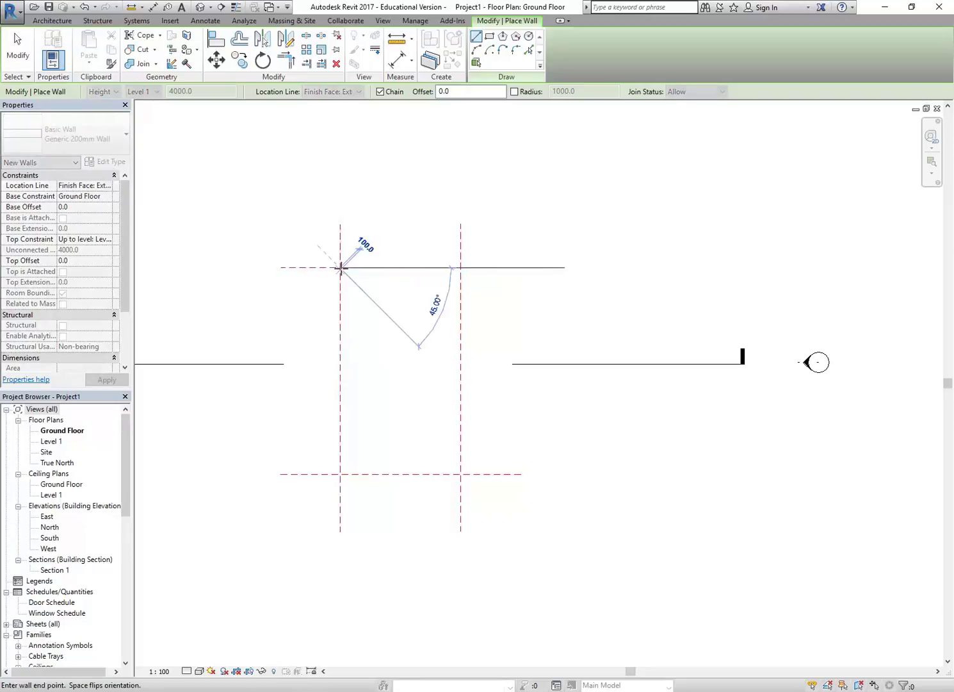
pyautogui.click(461, 267)
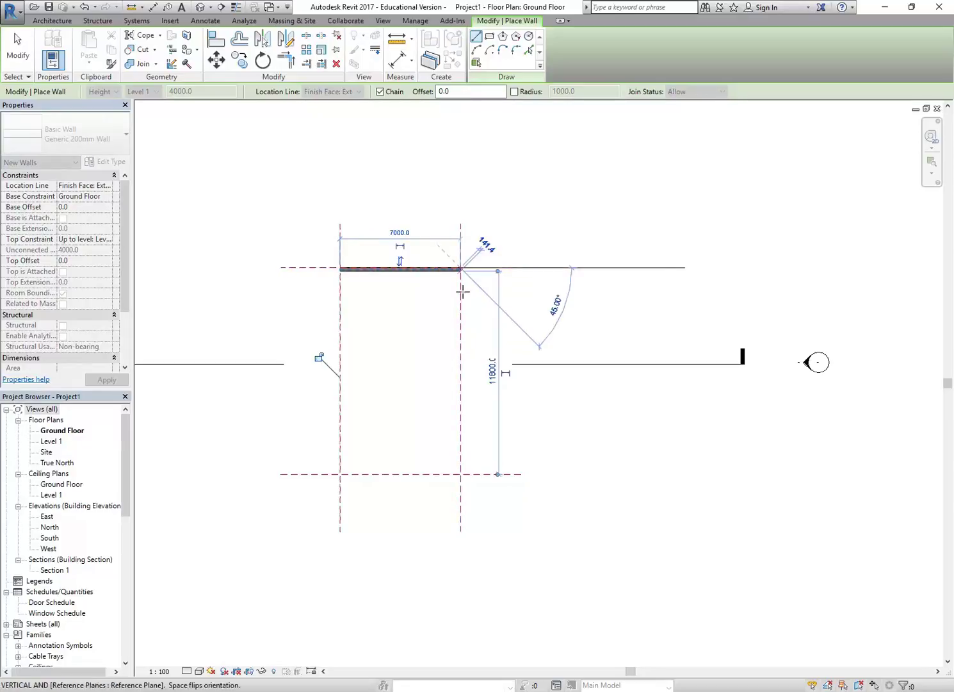
pyautogui.click(460, 474)
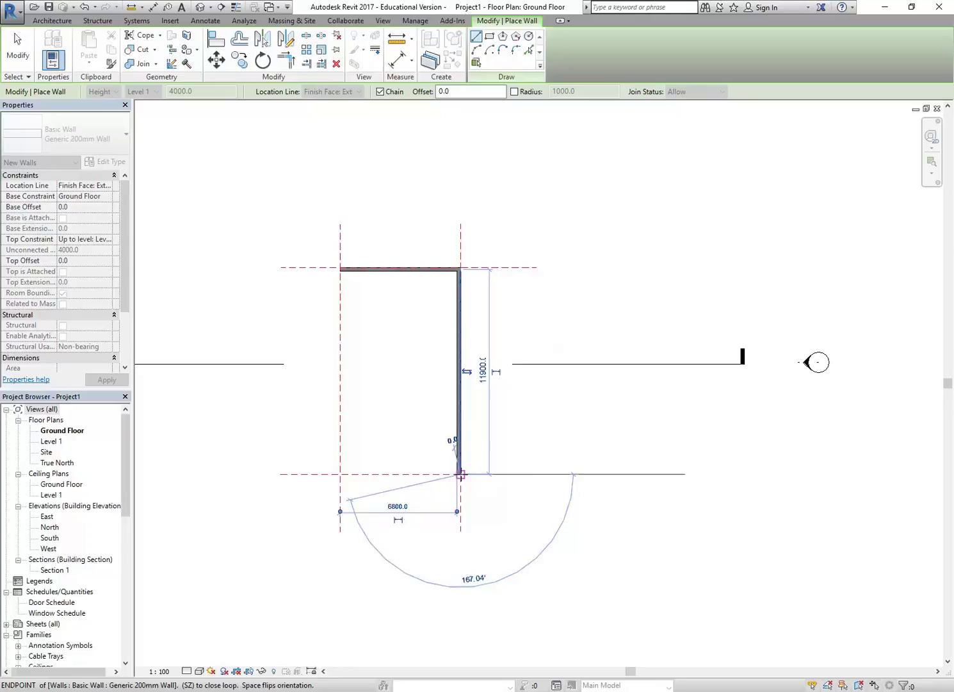
pyautogui.click(340, 474)
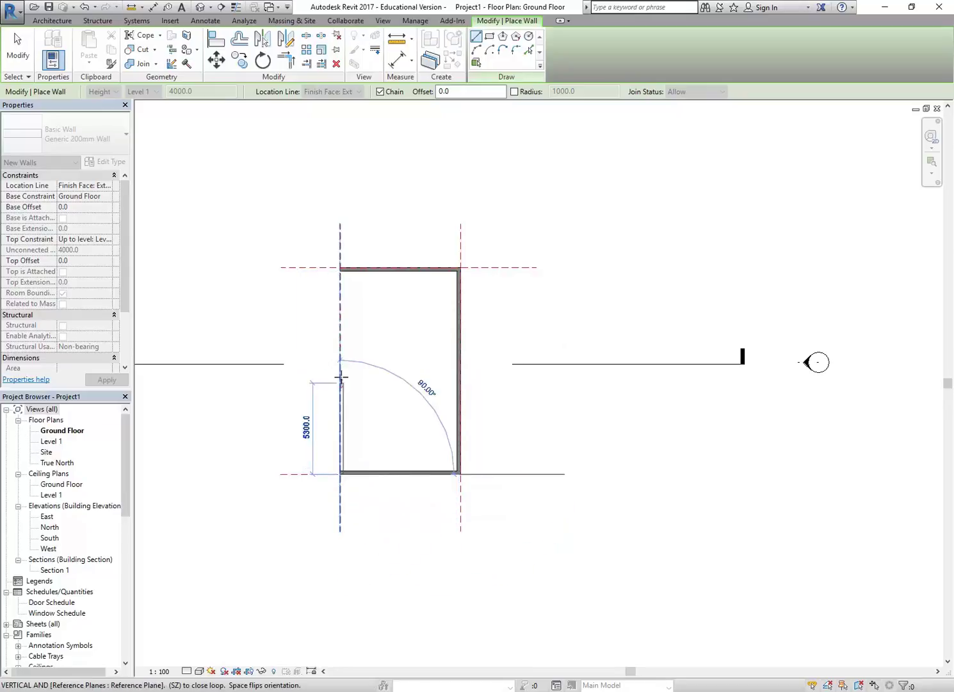
pyautogui.click(340, 267)
pyautogui.rightClick(431, 185)
pyautogui.click(442, 194)
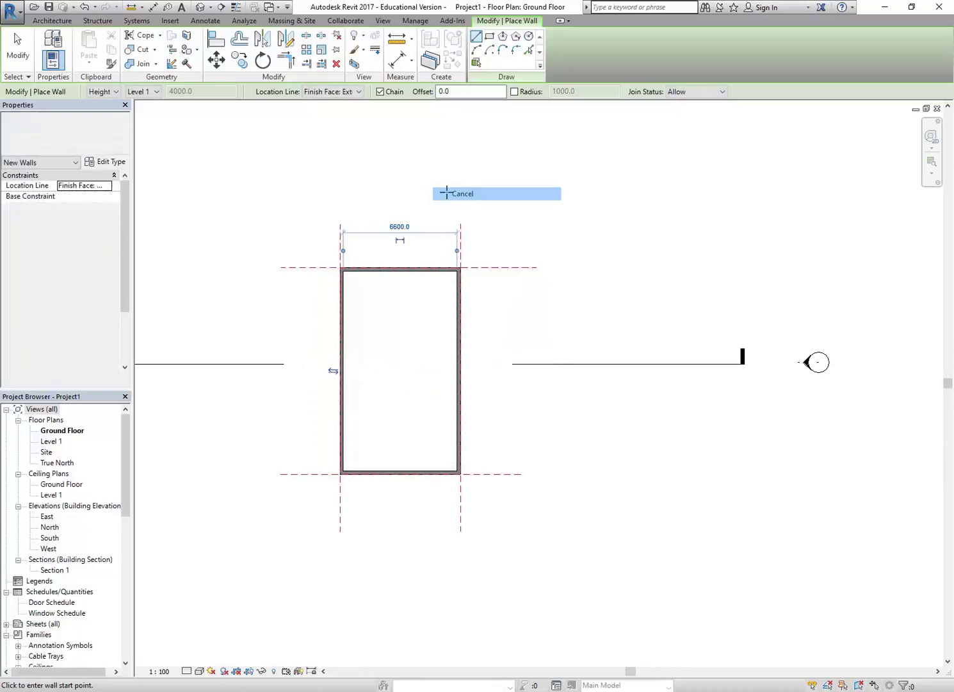
# Exit wall placement, then zoom and pan the Ground Floor plan to inspect the finished rectangle
pyautogui.rightClick(377, 166)
pyautogui.click(402, 175)
pyautogui.scroll(1, 384, 416)
pyautogui.moveTo(384, 345); pyautogui.dragTo(394, 346, button='middle')
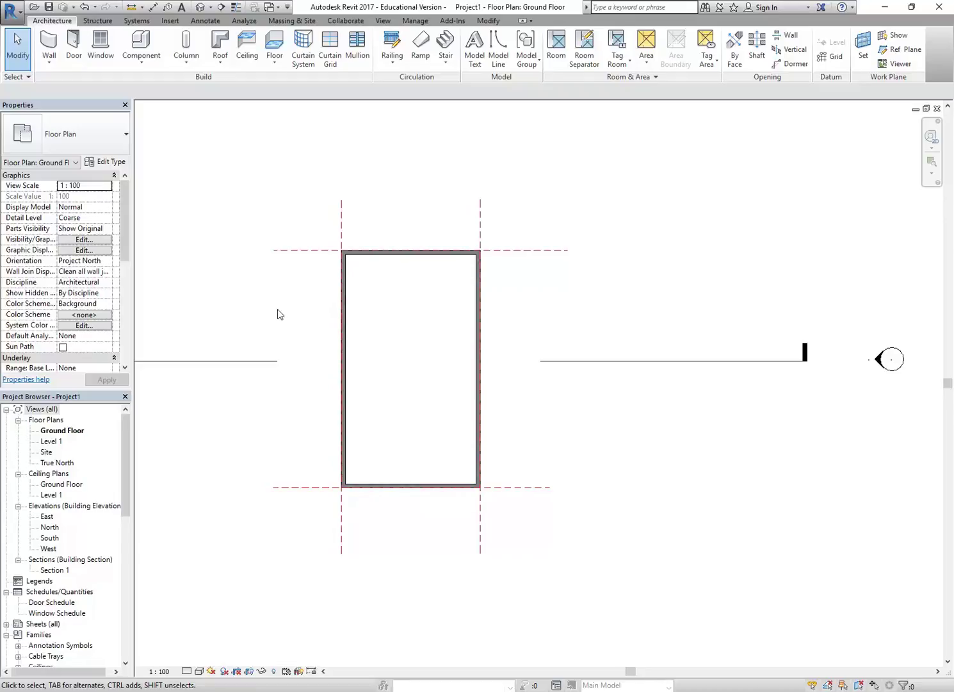
pyautogui.moveTo(285, 318); pyautogui.dragTo(296, 321, button='middle')
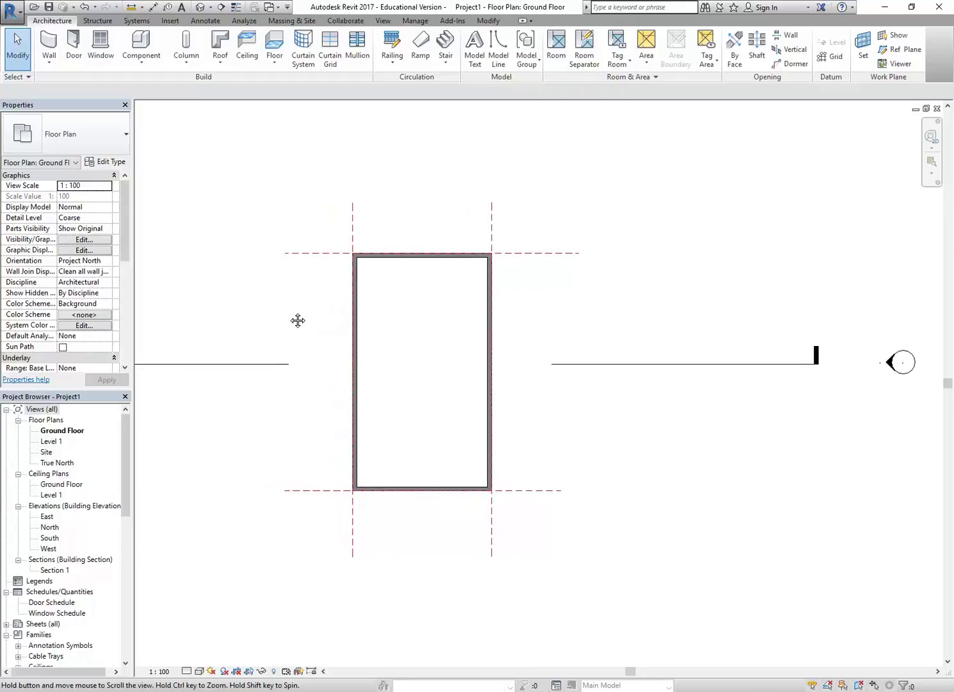